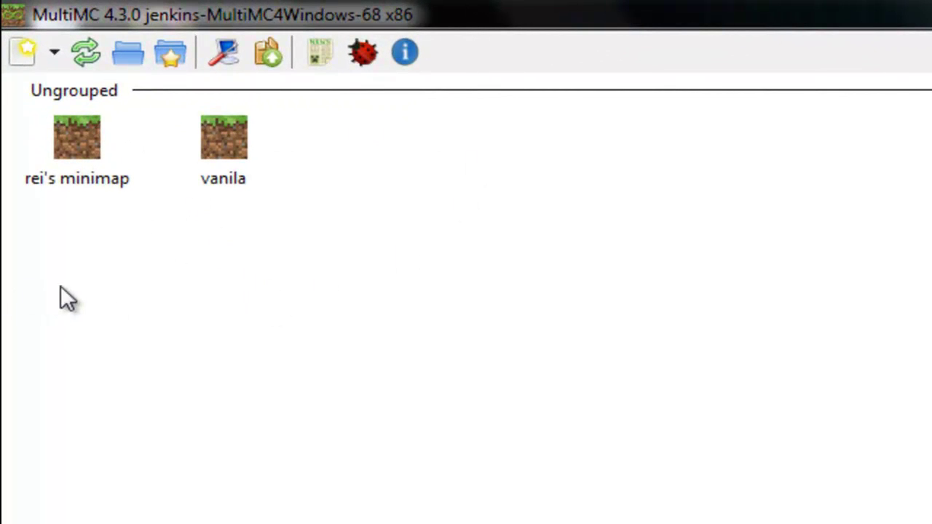
Switch MultiMC to the Fancy GUI style in settings and accept the restart
left_click(223, 53)
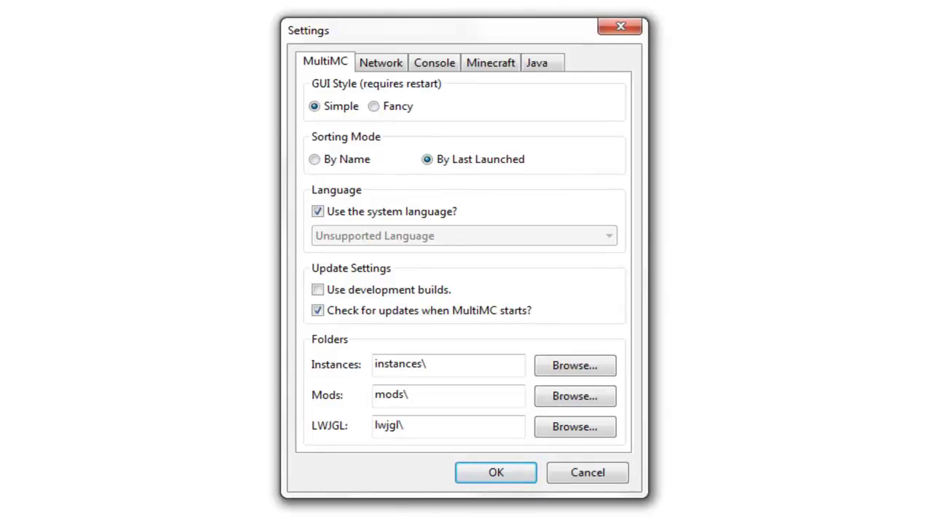
left_click(390, 107)
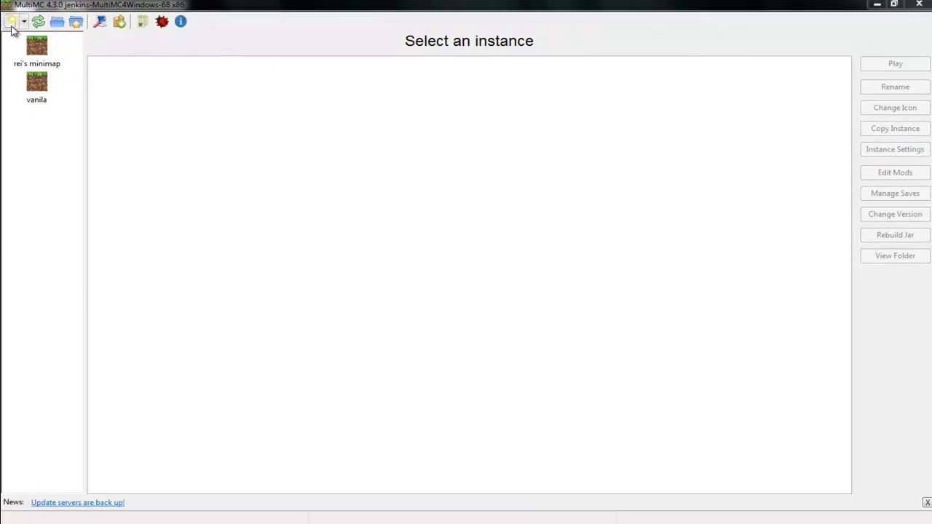
Start a new instance and name it TEST
left_click(11, 22)
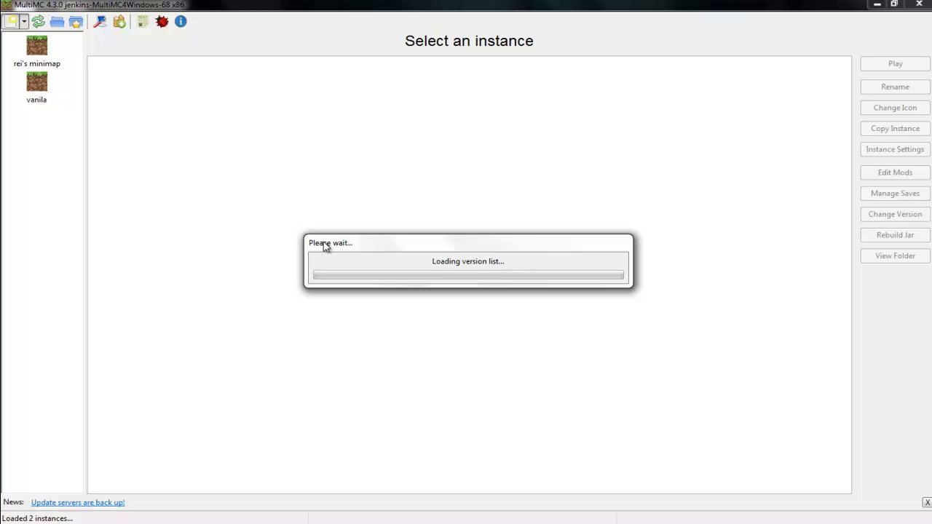
left_click(462, 270)
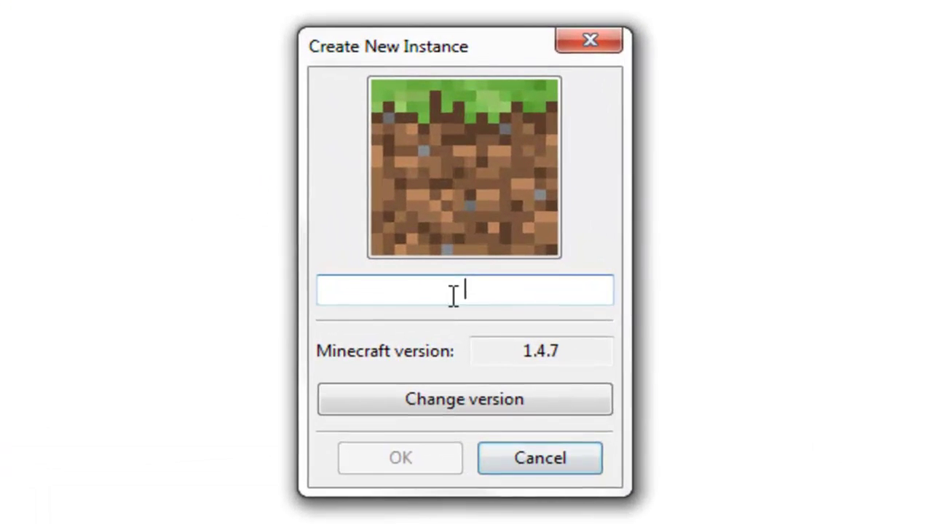
type("TEST")
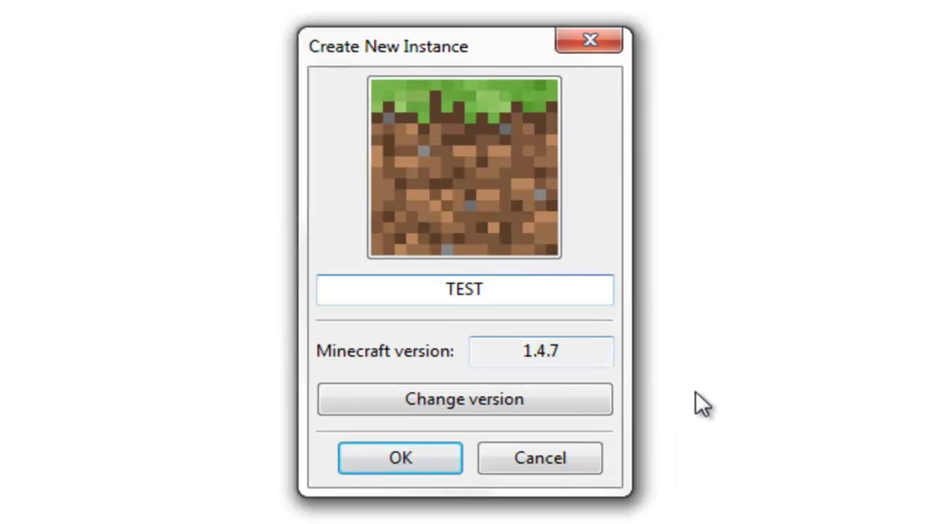
Browse the version list, including MCNostalgia versions, and settle on Minecraft 1.4.7
left_click(535, 400)
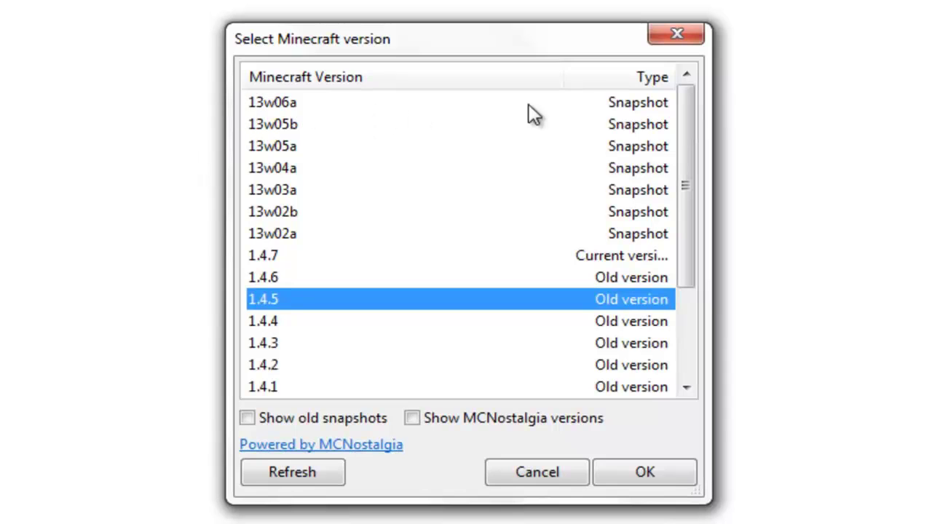
left_click(586, 257)
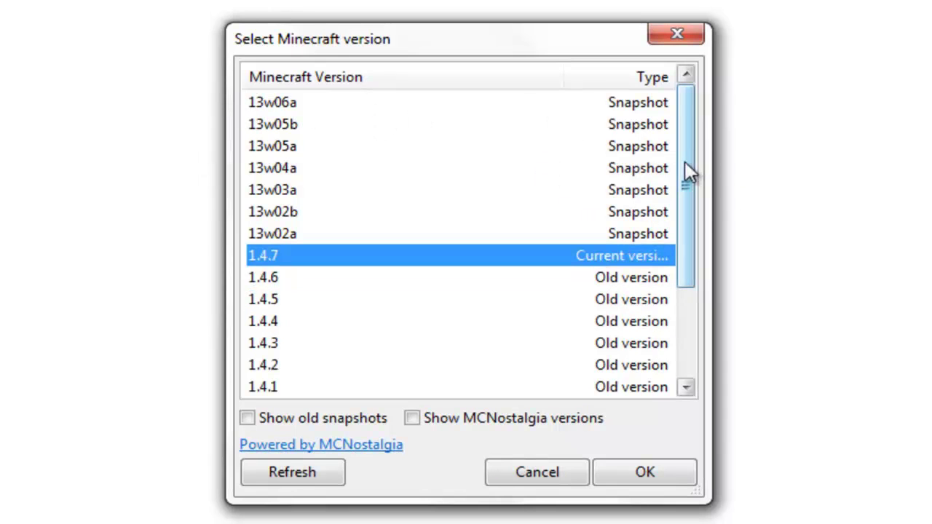
left_click_drag(684, 167, 680, 339)
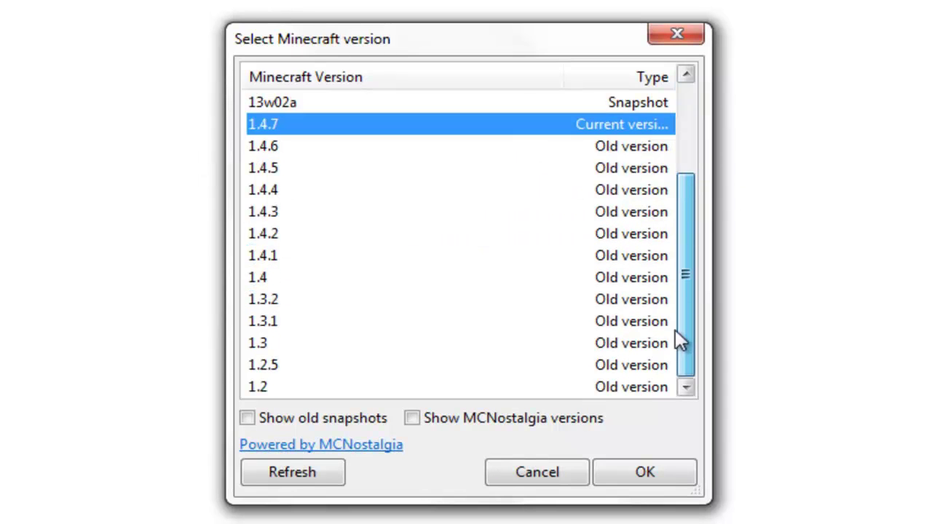
left_click(417, 417)
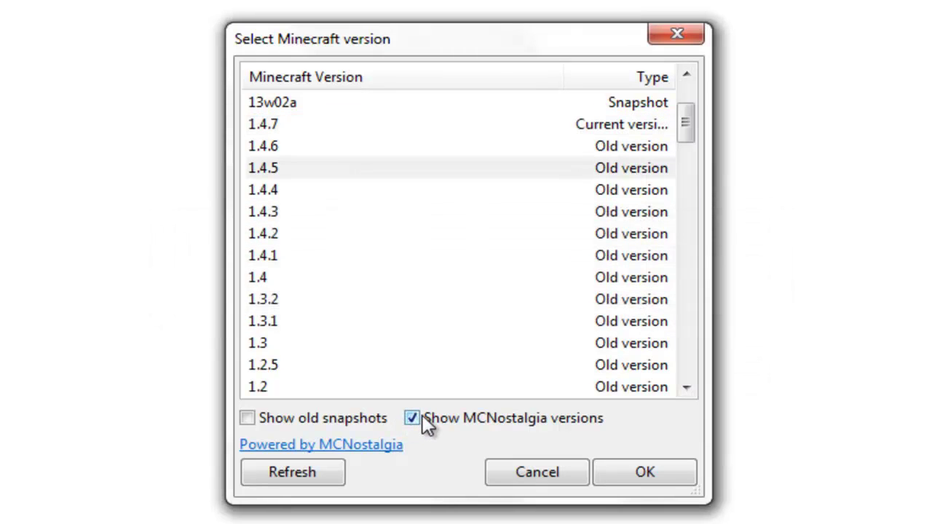
left_click_drag(686, 124, 635, 390)
left_click(608, 386)
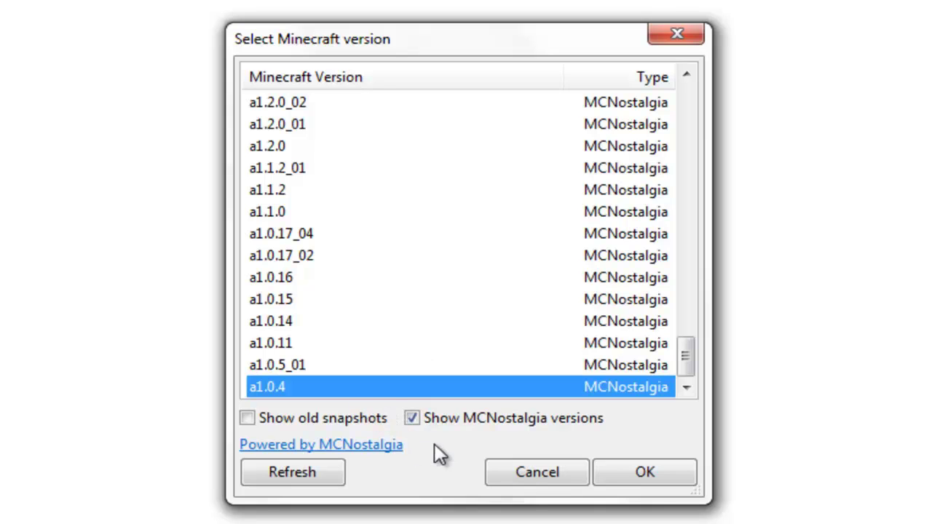
left_click_drag(695, 350, 648, 14)
left_click(312, 257)
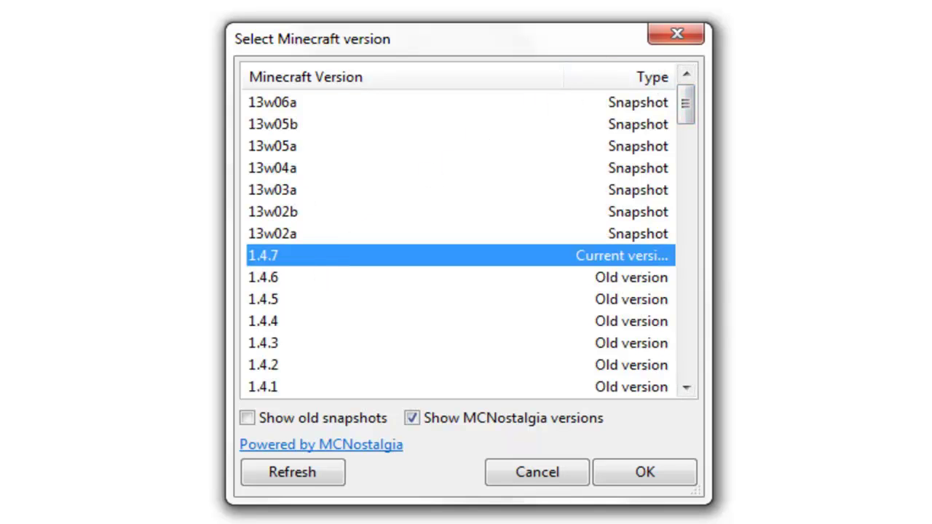
left_click(622, 467)
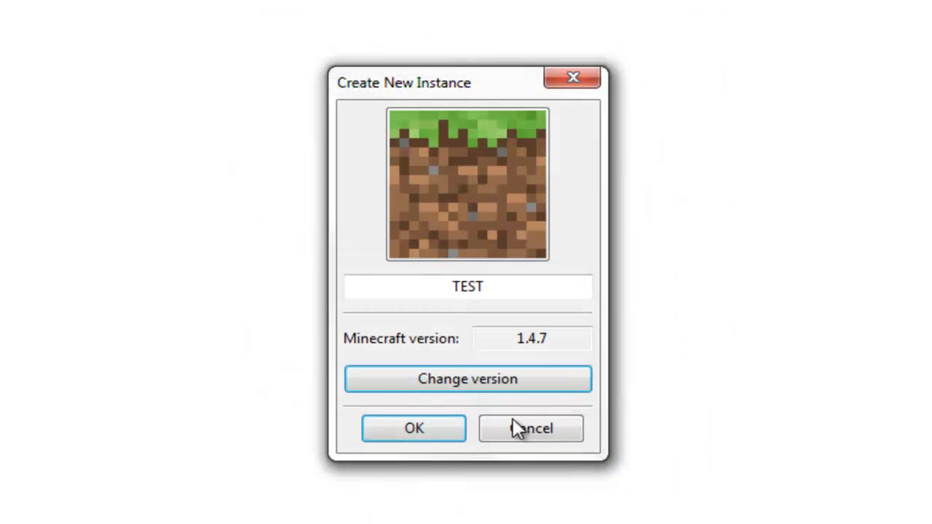
Finish creating TEST, then change its icon to Diamond!
left_click(436, 430)
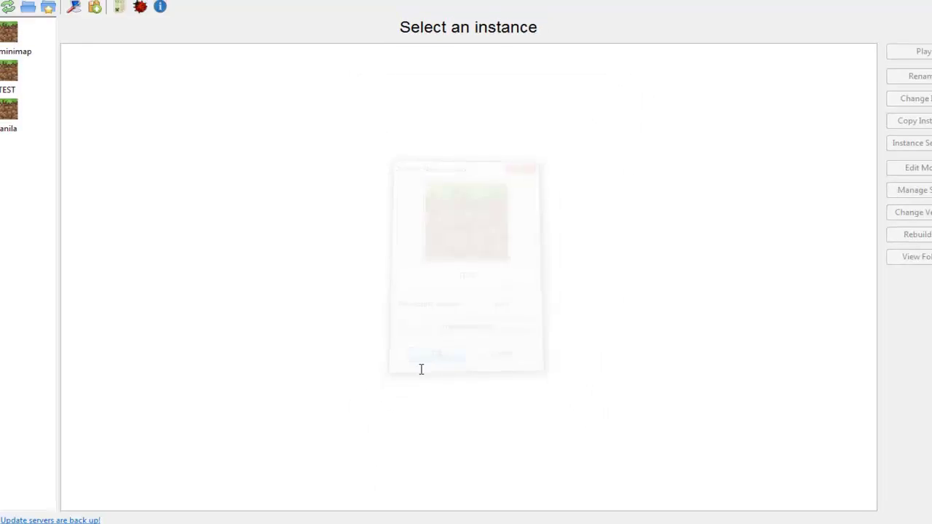
left_click(36, 84)
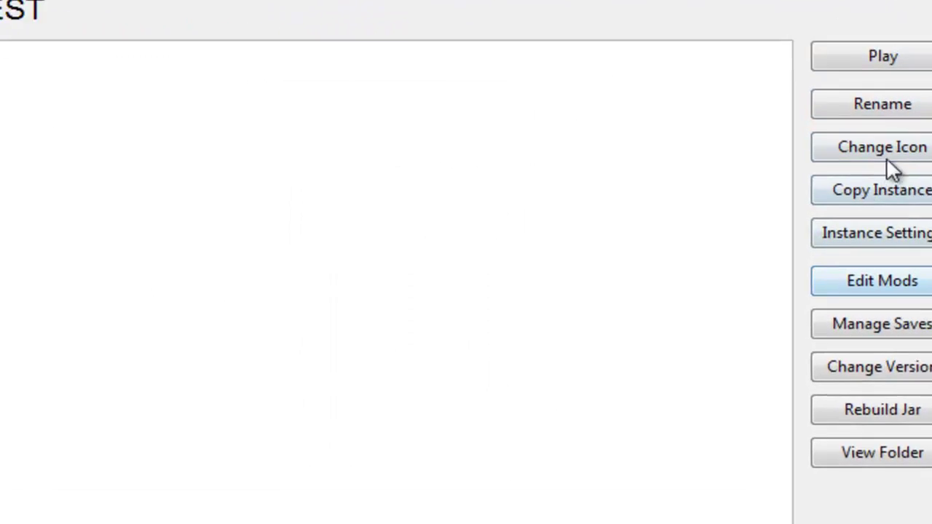
left_click(848, 162)
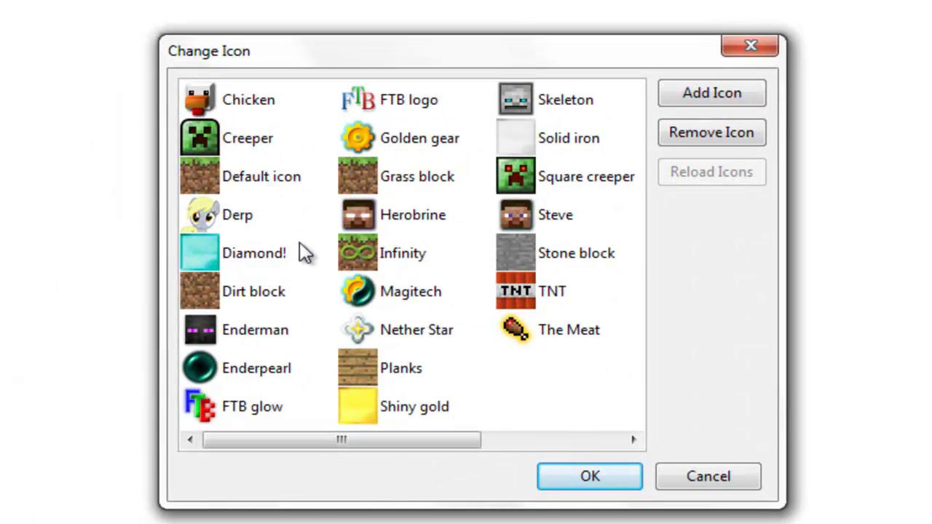
left_click(218, 266)
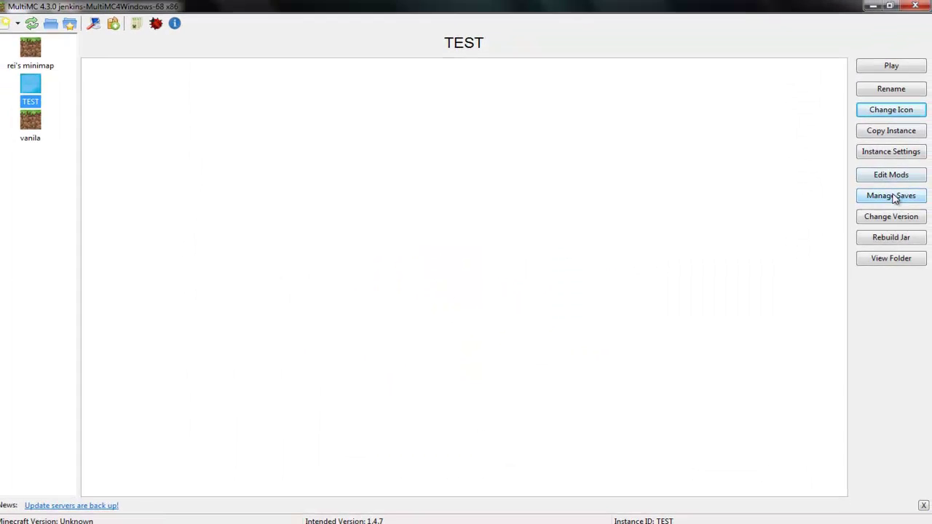
Open TEST's Manage Saves list and close it again
left_click(891, 195)
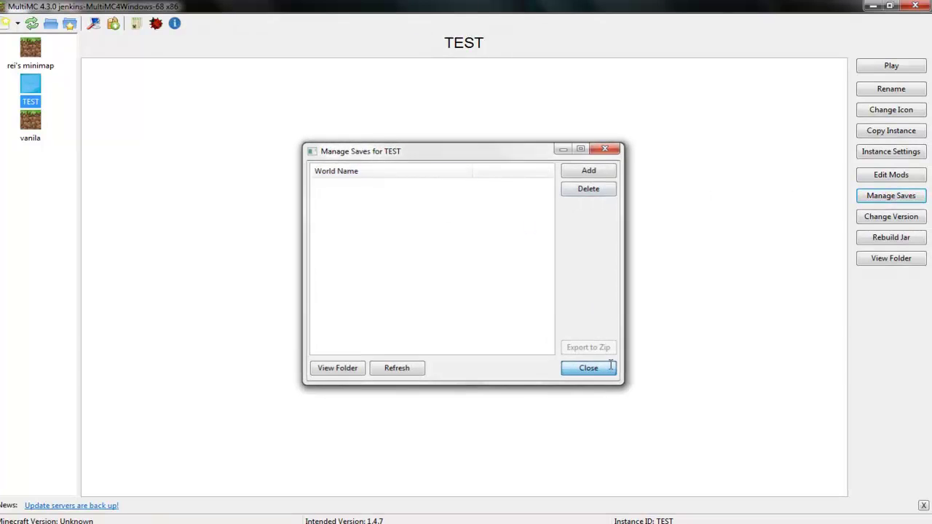
left_click(589, 368)
left_click(898, 262)
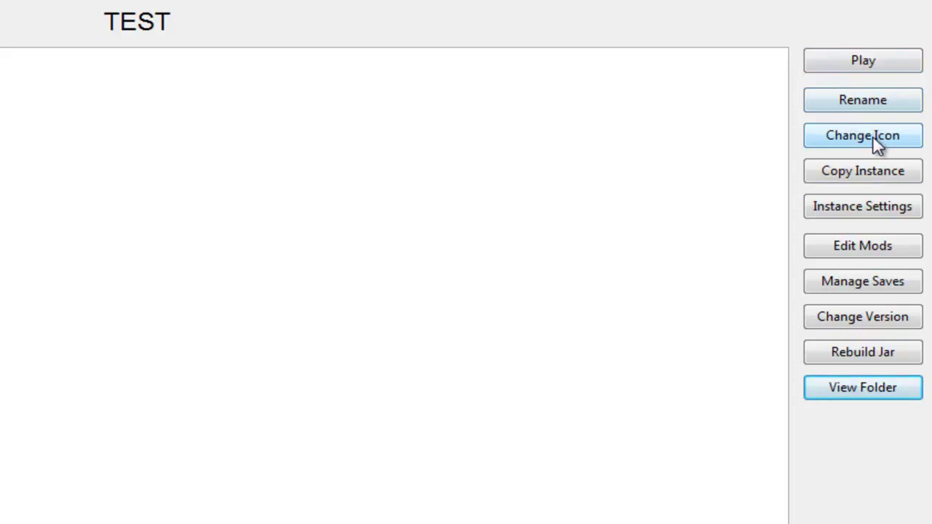
Install Minecraft Forge 6.6.1.524 into TEST's mods, then hit Play
left_click(906, 247)
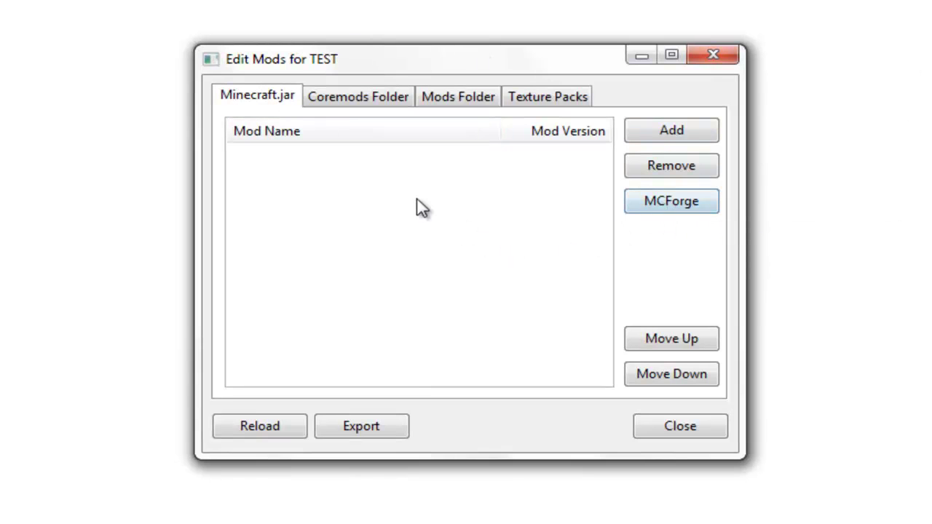
left_click(668, 205)
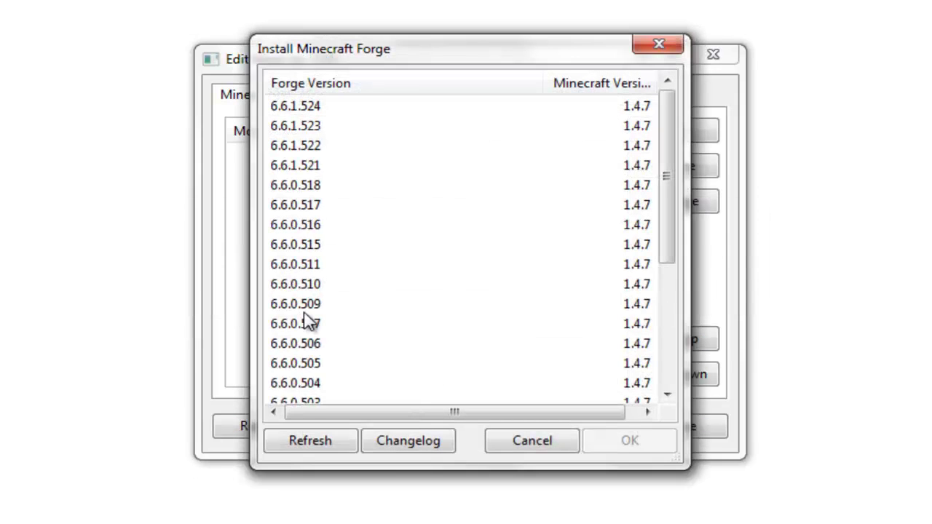
left_click(306, 107)
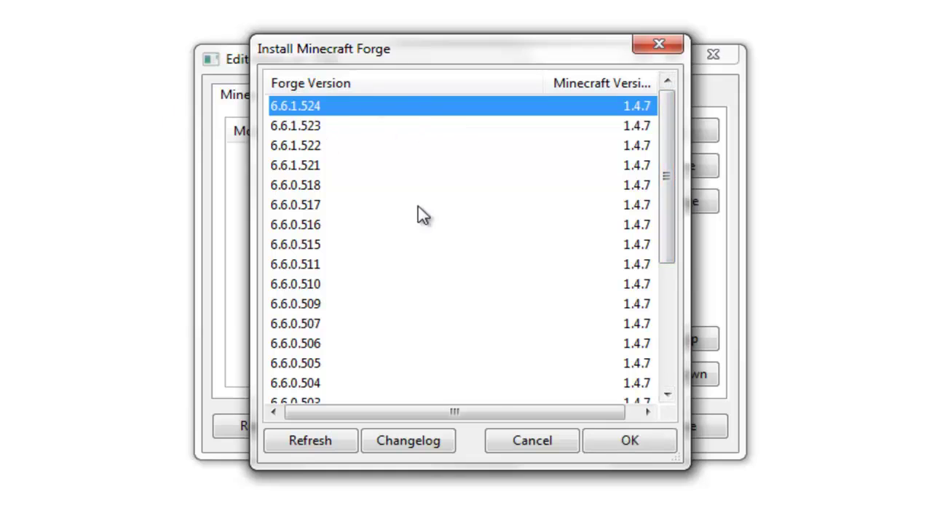
left_click(615, 442)
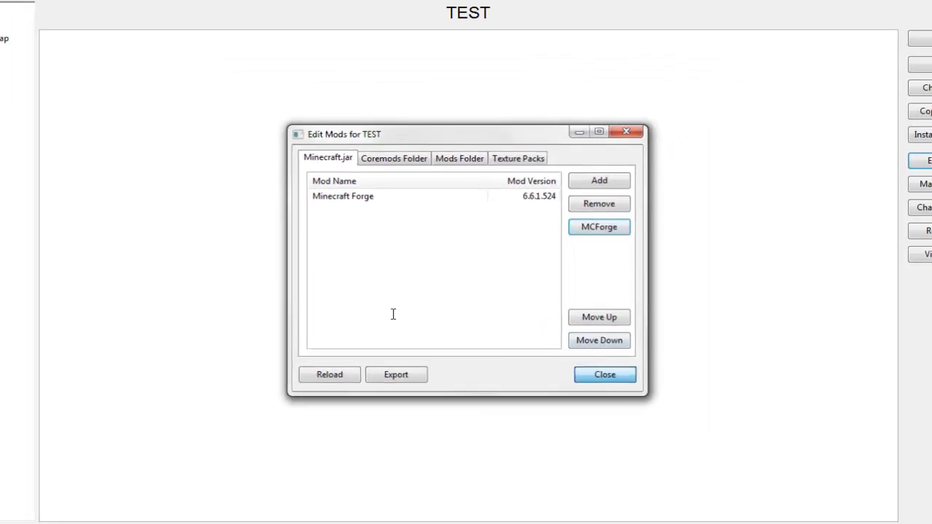
left_click(662, 423)
left_click(892, 65)
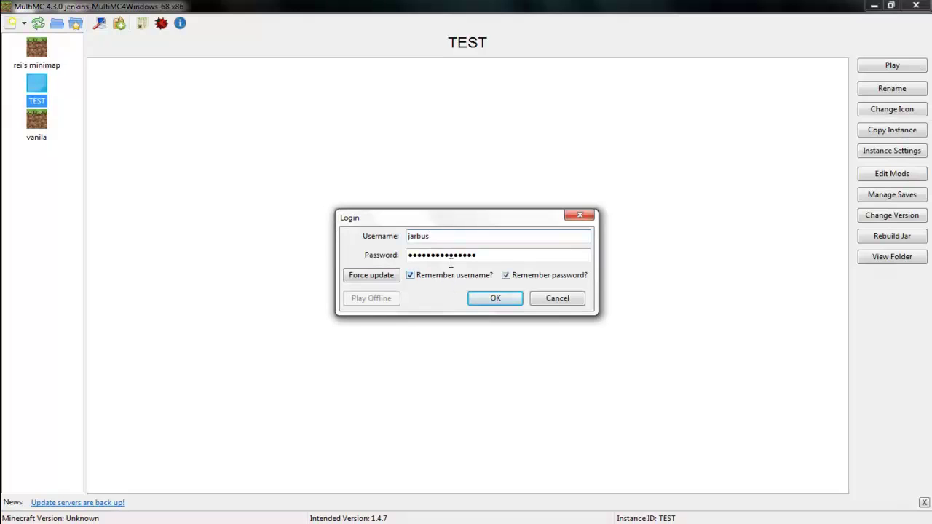
Confirm the login so TEST launches Minecraft 1.4.7 with Forge 6.6.1.524
left_click(510, 302)
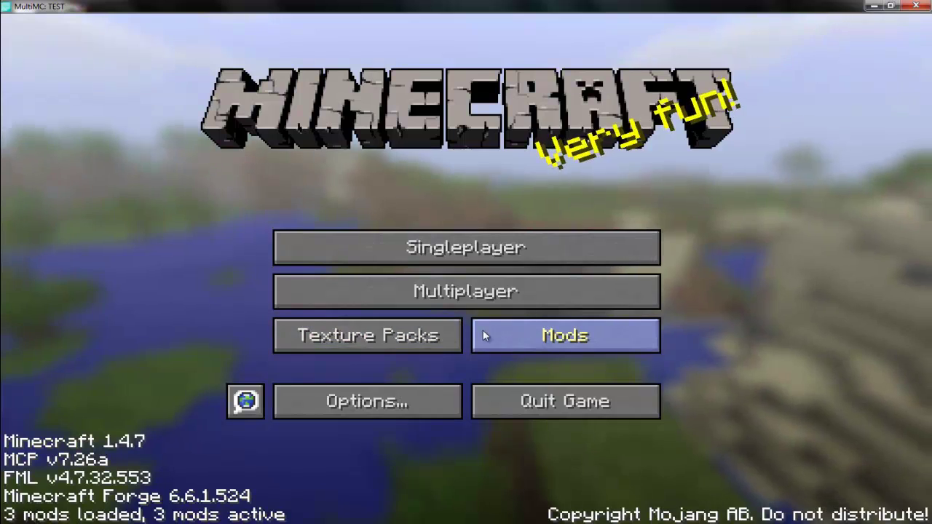
left_click(486, 335)
left_click(107, 194)
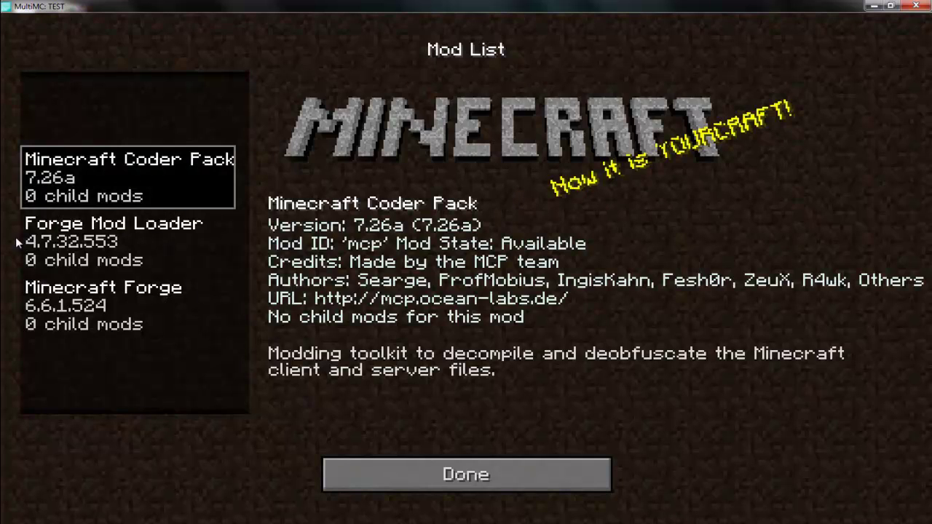
left_click(135, 258)
left_click(124, 292)
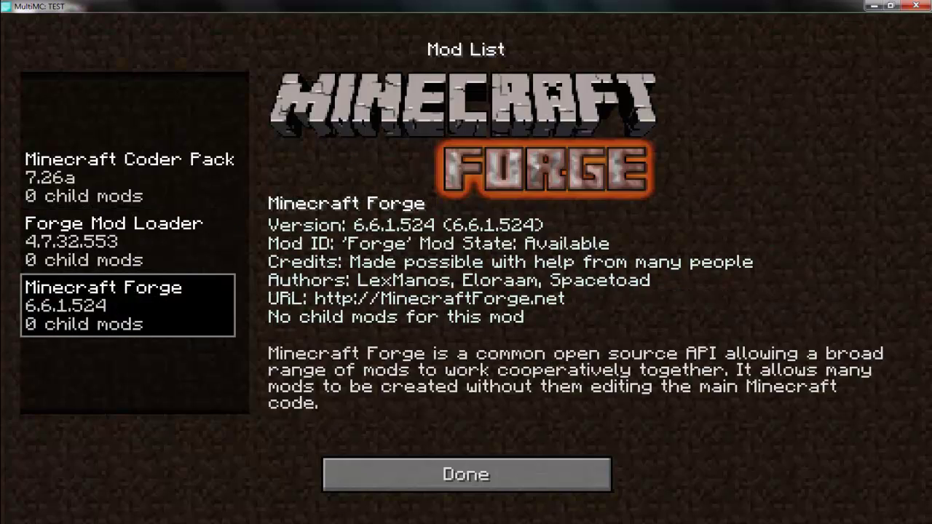
left_click(394, 470)
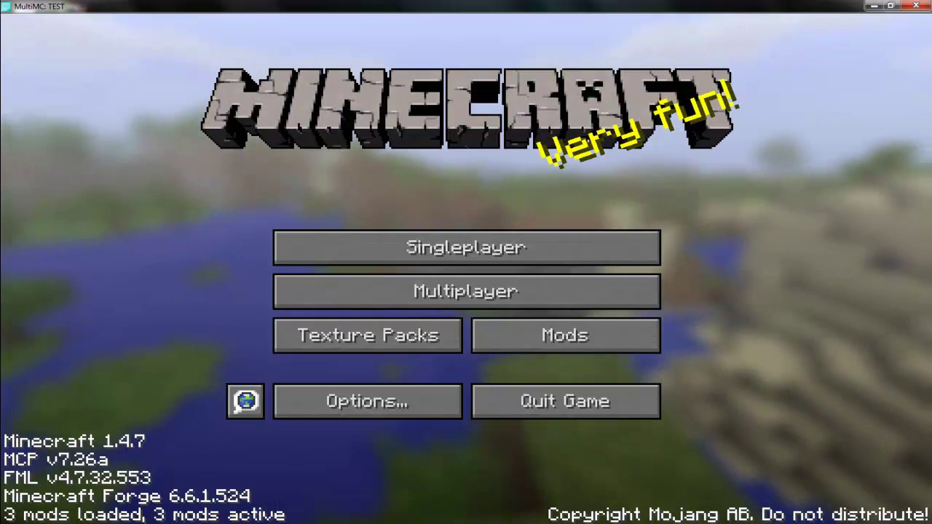
From the MultiMC console, kill the running Minecraft game and confirm
key("alt+Tab")
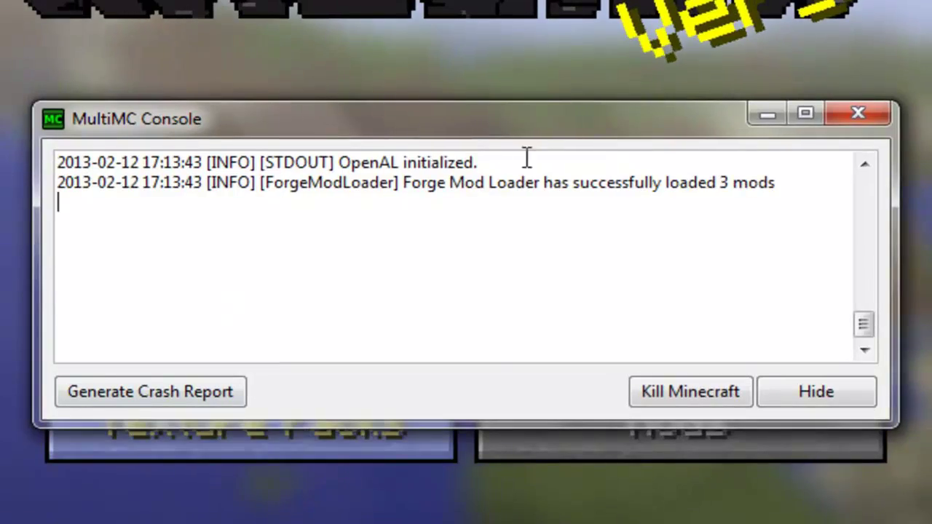
scroll(649, 233, "up", 15)
scroll(667, 236, "down", 15)
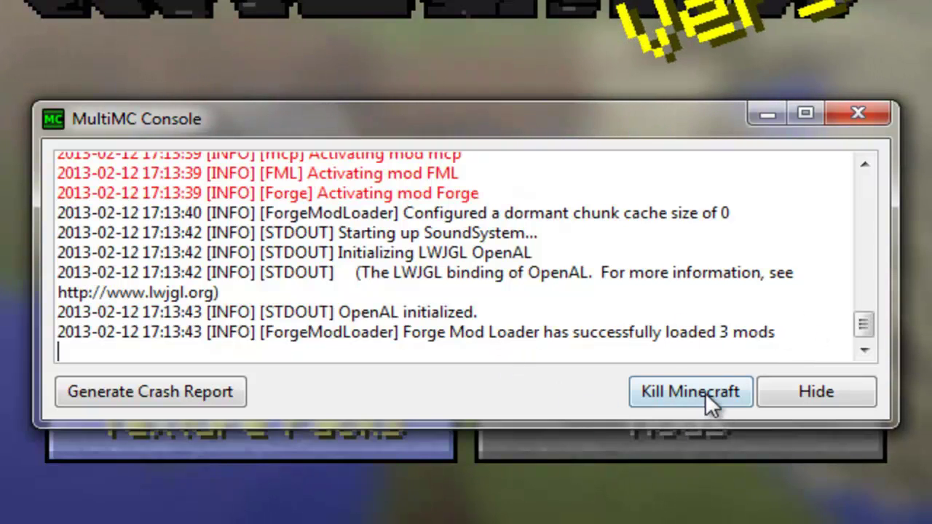
left_click(681, 391)
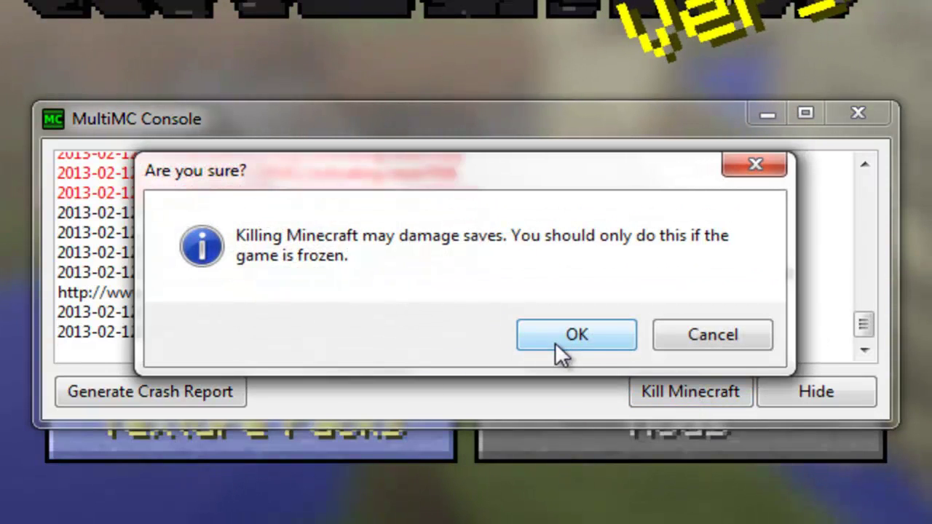
left_click(577, 336)
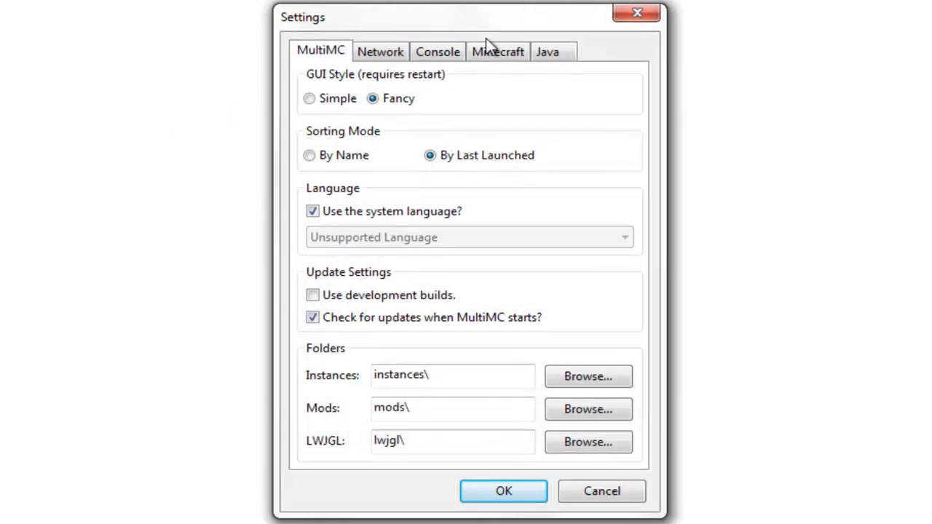
Go to the Settings Java page showing 2048 minimum and 3072 maximum memory
left_click(494, 50)
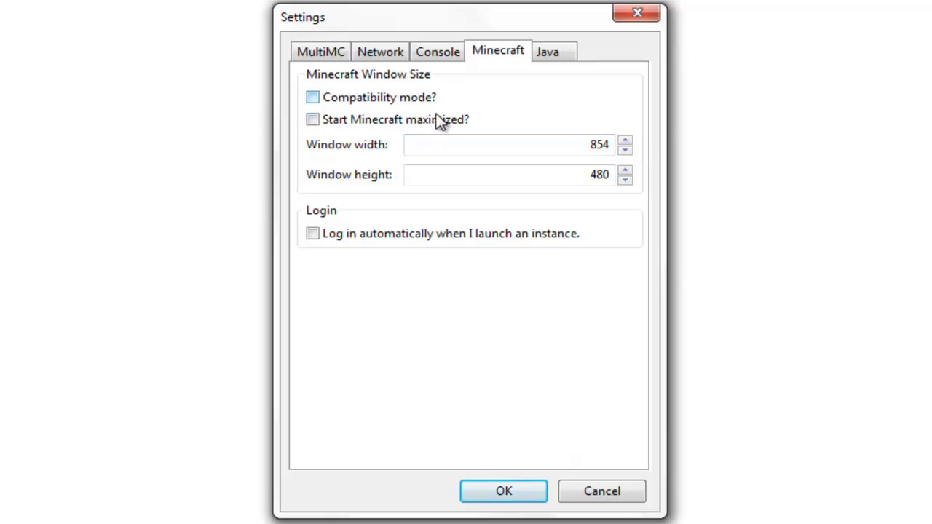
left_click(553, 51)
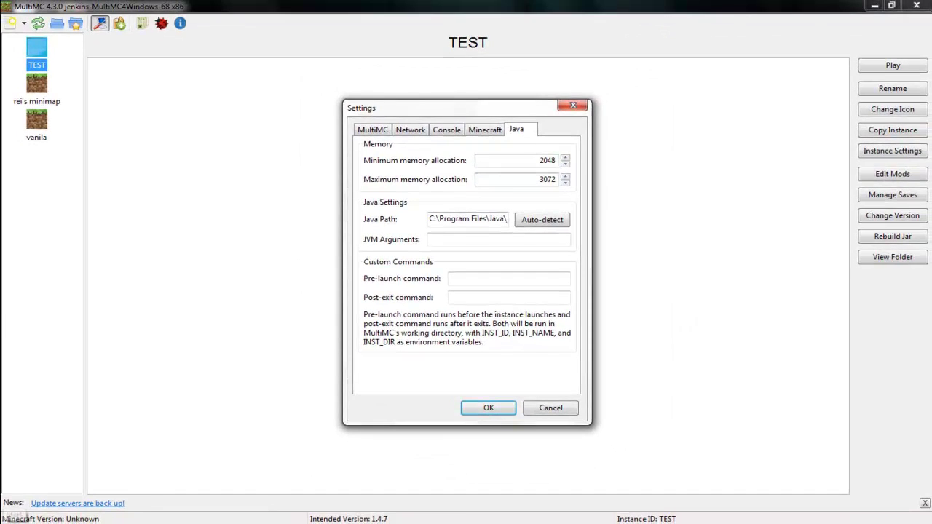
key("super")
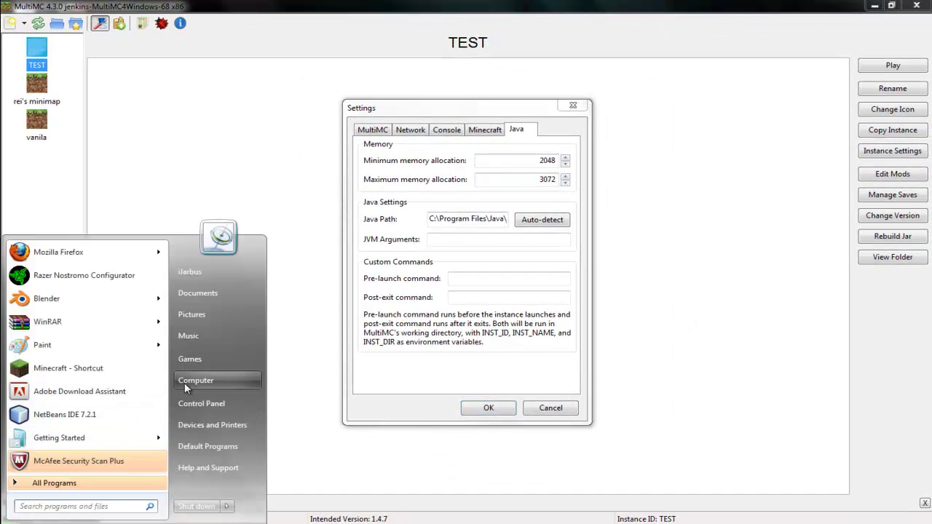
left_click(201, 405)
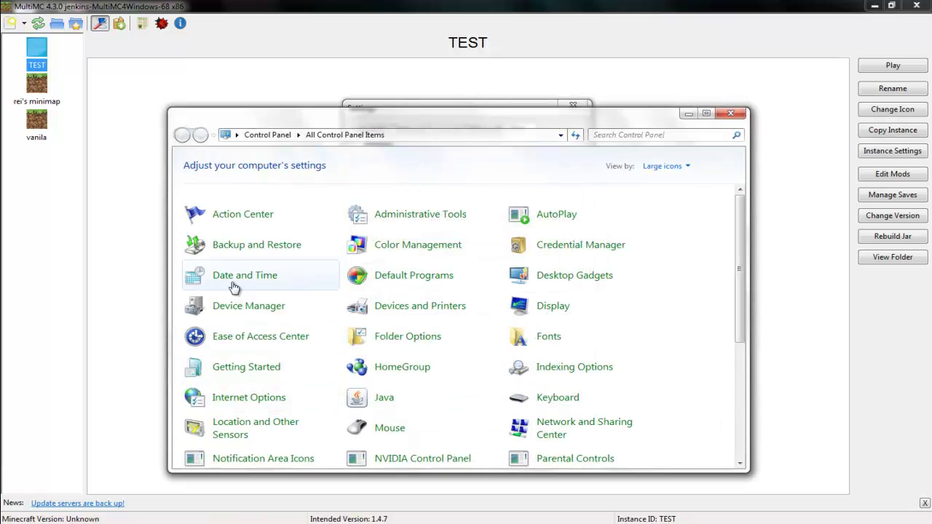
left_click(739, 116)
key("super")
left_click(210, 387)
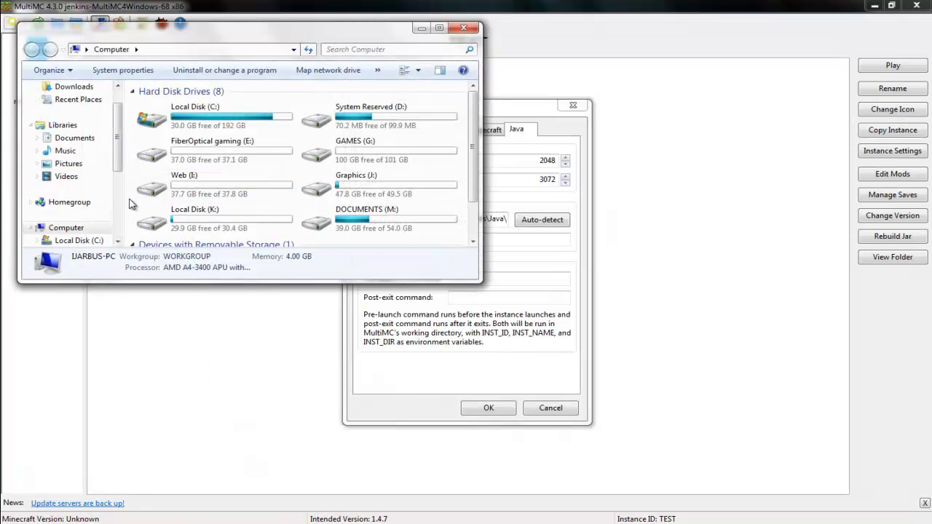
right_click(132, 204)
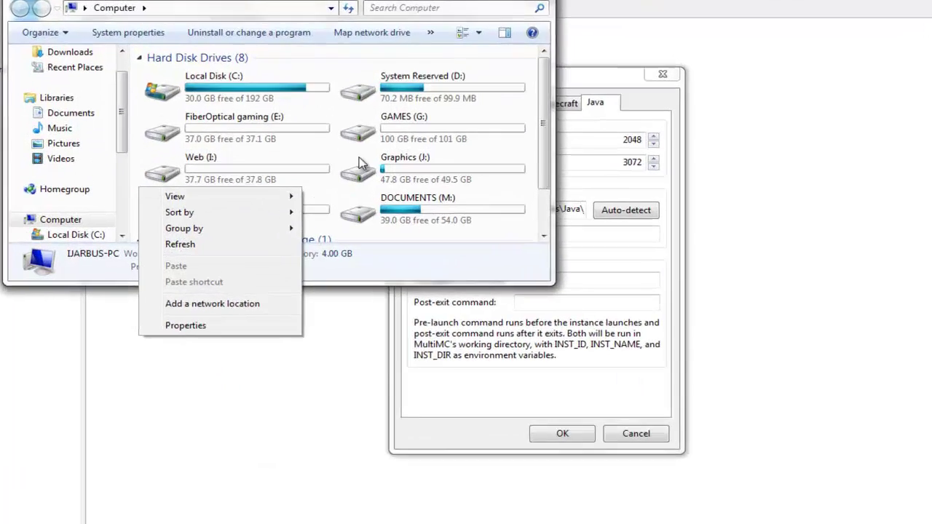
left_click(160, 324)
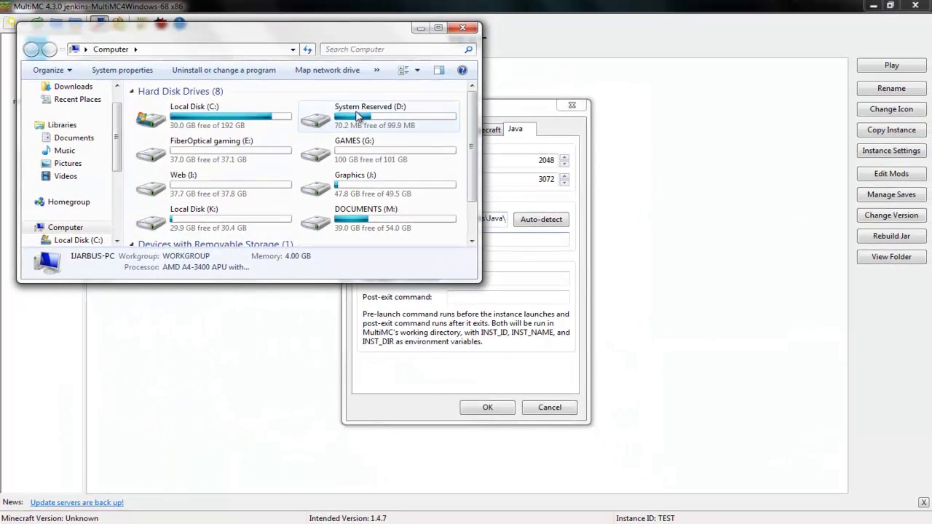
left_click(472, 30)
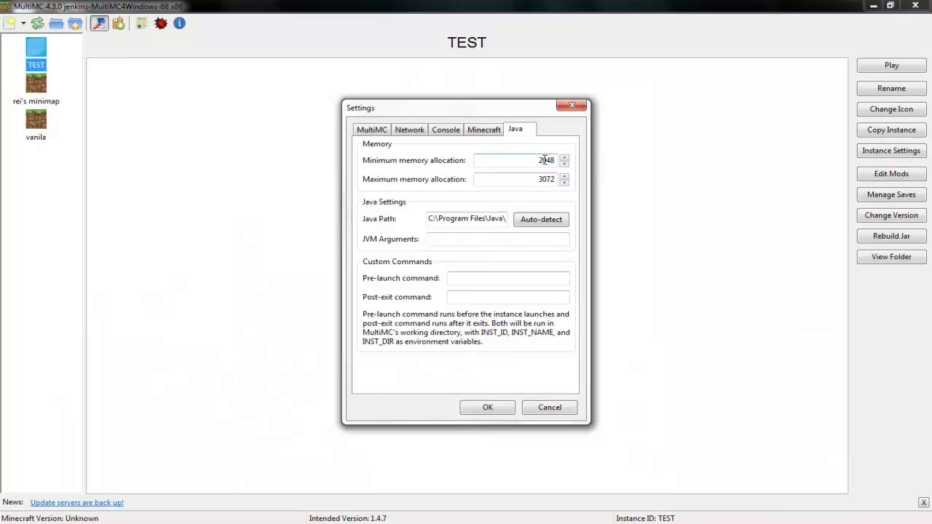
Save the 2048/3072 memory settings and close the Settings dialog
left_click(487, 408)
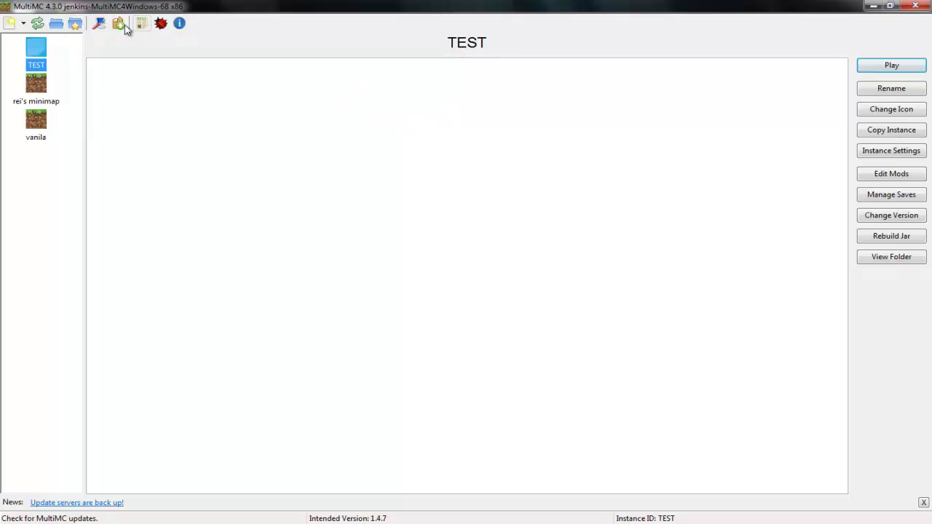